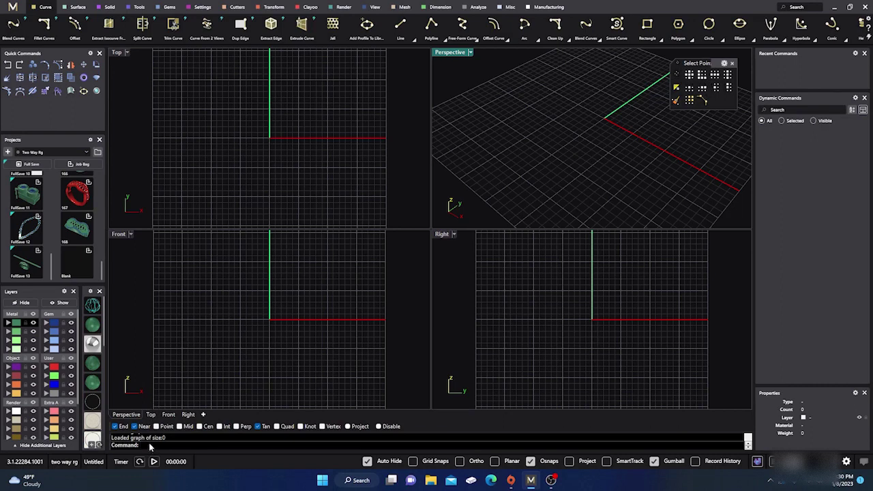
Step: Open the Package Manager, check the details of the installed RhinoPolyhedra package, and leave without changing anything
type("PackageManager")
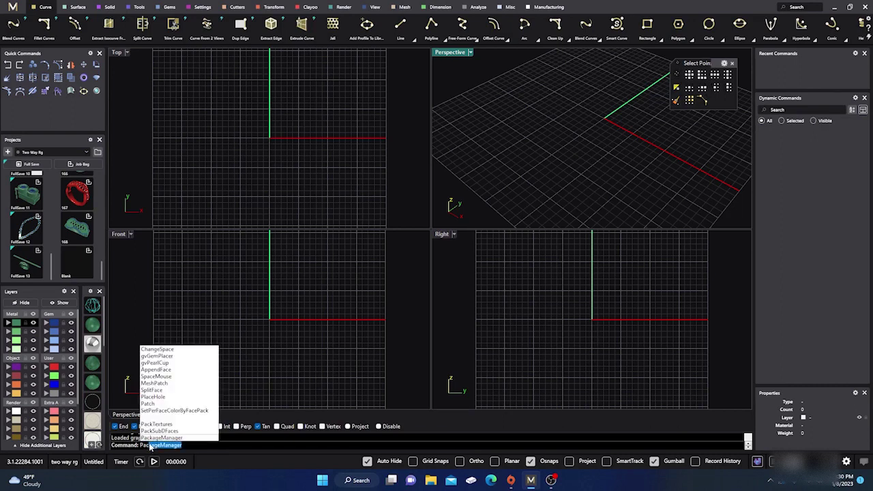
key("Return")
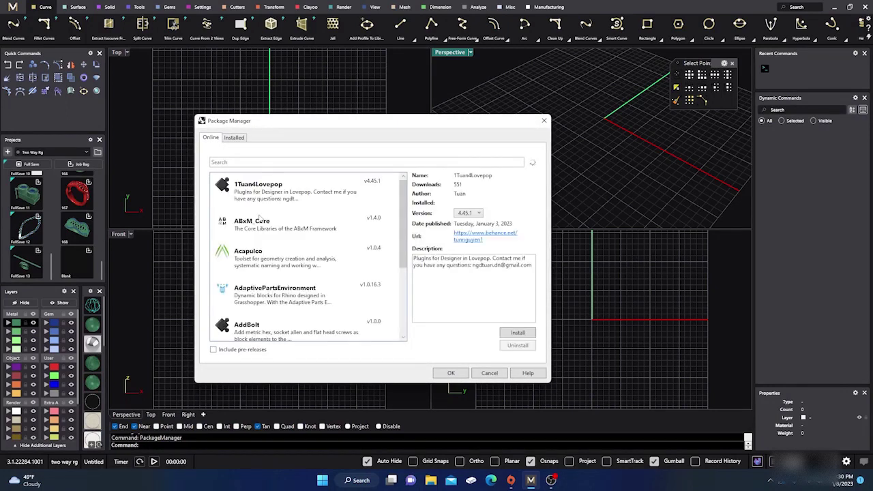
scroll(258, 223, "down", 5)
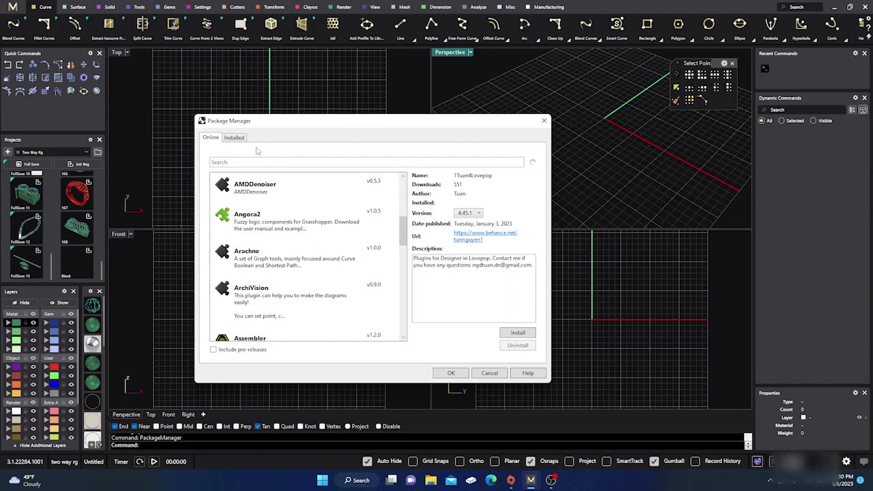
left_click(234, 138)
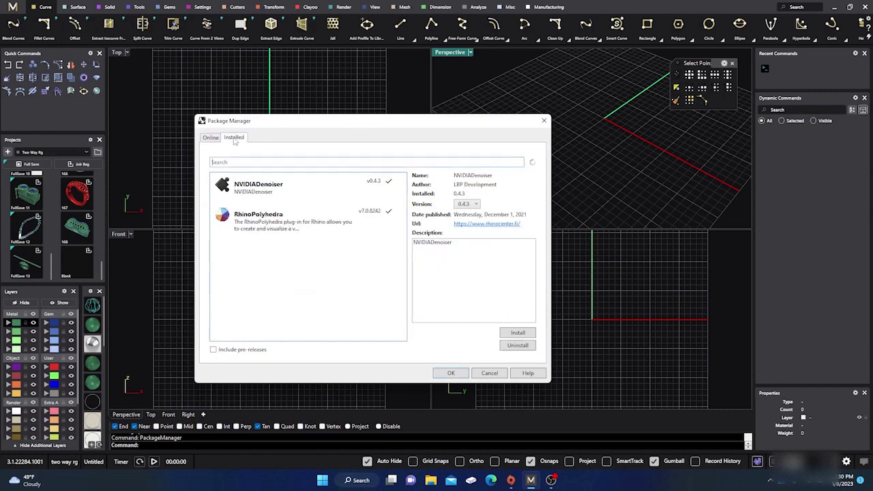
left_click(269, 229)
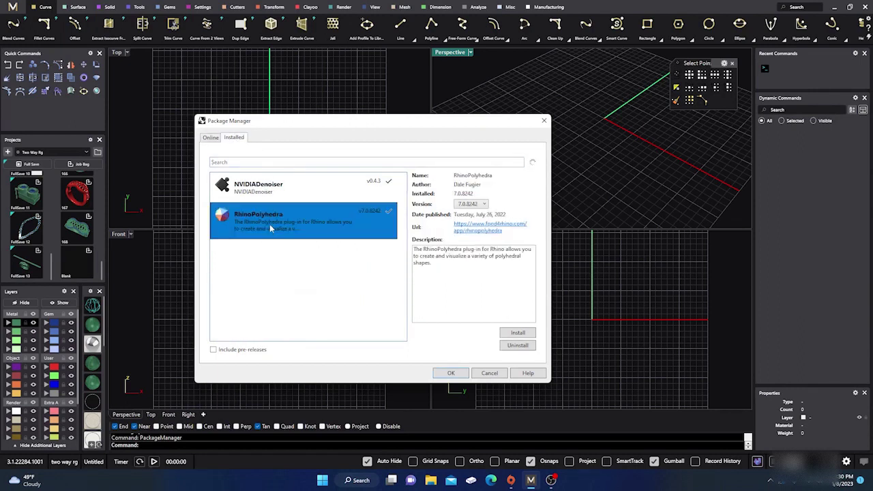
left_click(490, 373)
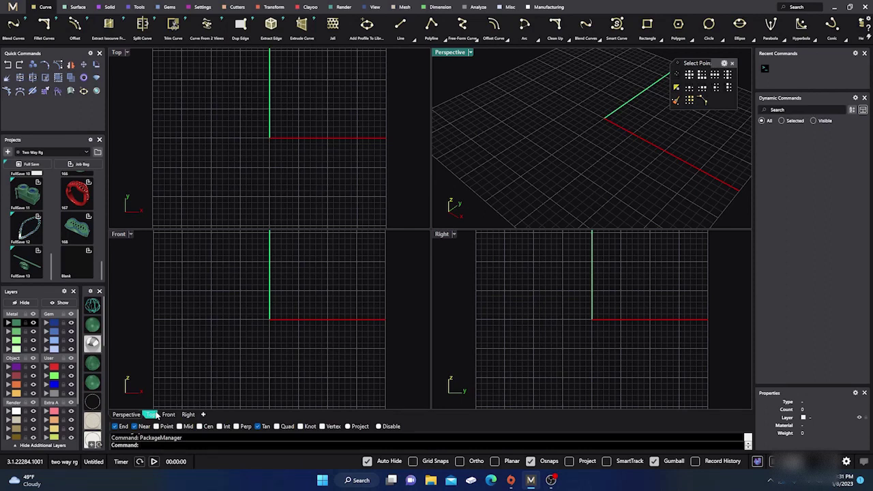
Step: Start the Polyhedron command and move its dialog nearer the middle of the workspace
type("Poly")
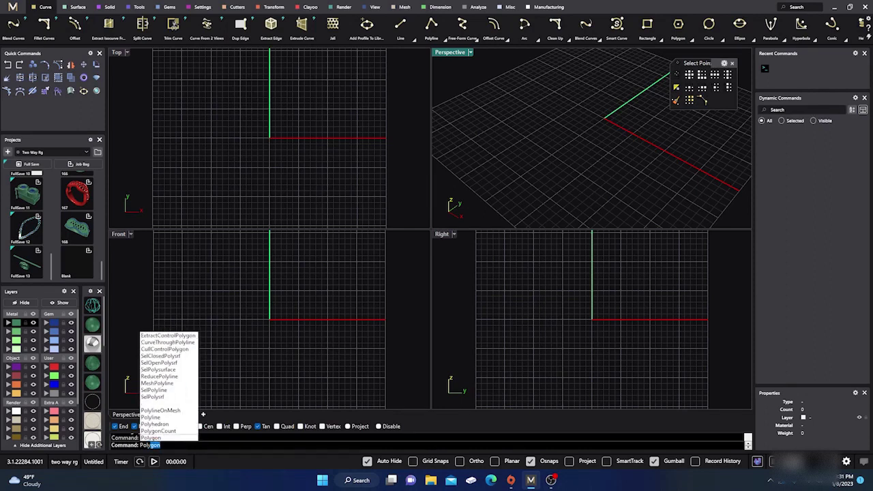
type("h")
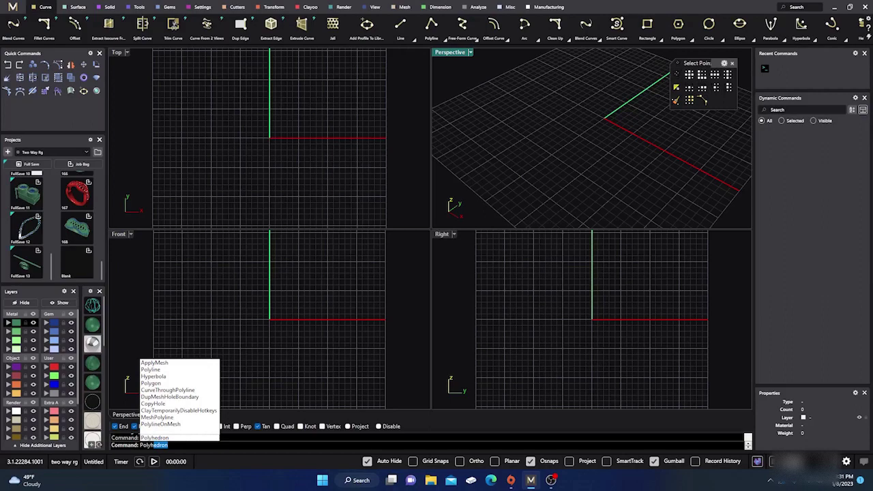
key("Return")
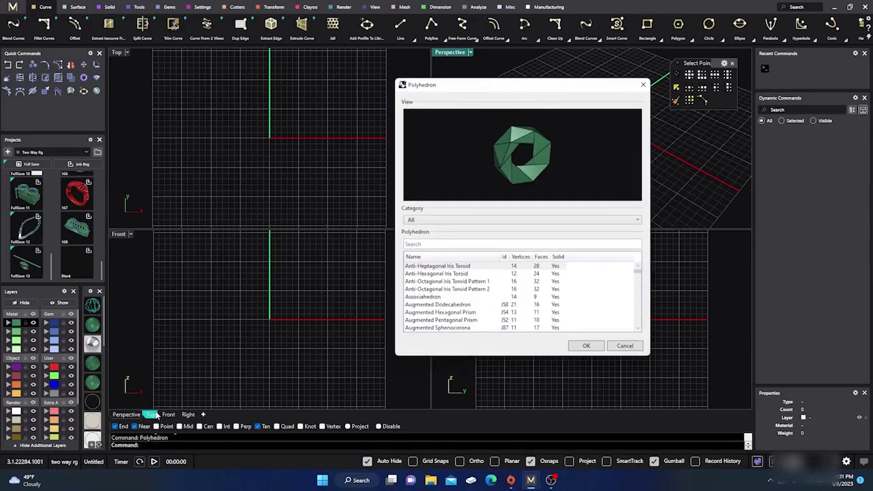
left_click_drag(511, 86, 431, 91)
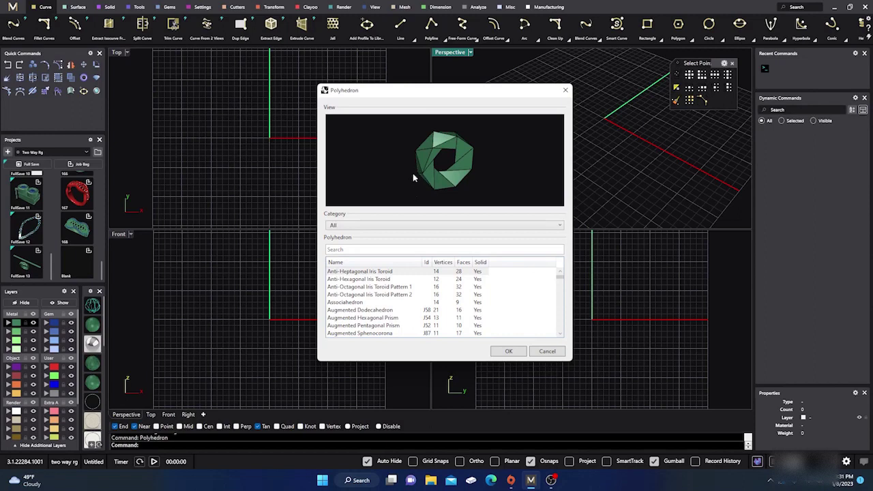
Step: Preview early shapes in the polyhedron list, including Biscribed Orthotruncated Propello Icosahedron and Biscribed Pentakis Snub Dodecahedron (laevo)
scroll(376, 292, "down", 2)
left_click(375, 291)
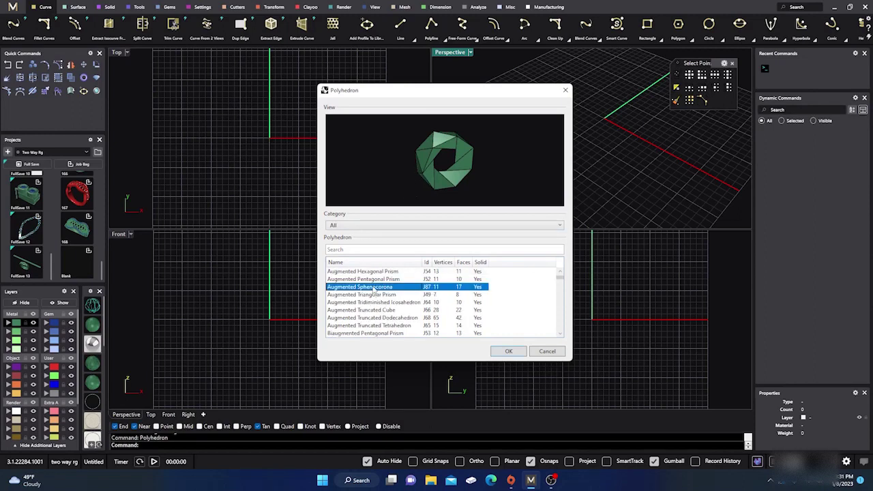
scroll(374, 291, "down", 1)
scroll(375, 292, "down", 3)
left_click(375, 302)
scroll(375, 303, "down", 1)
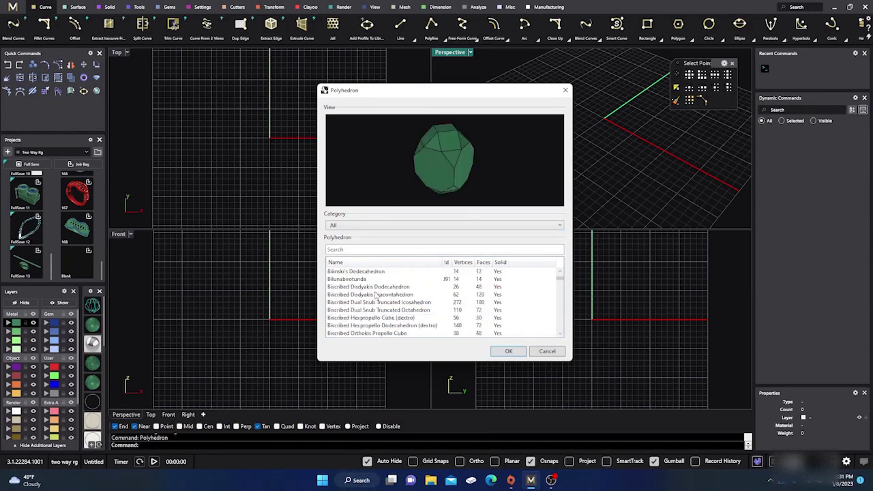
scroll(376, 307, "up", 1)
scroll(377, 300, "down", 2)
left_click(385, 302)
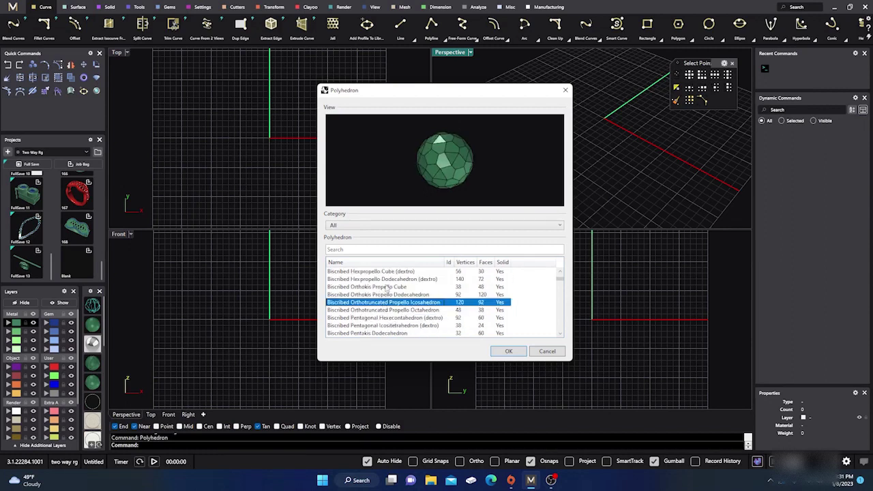
scroll(387, 300, "down", 2)
left_click(391, 293)
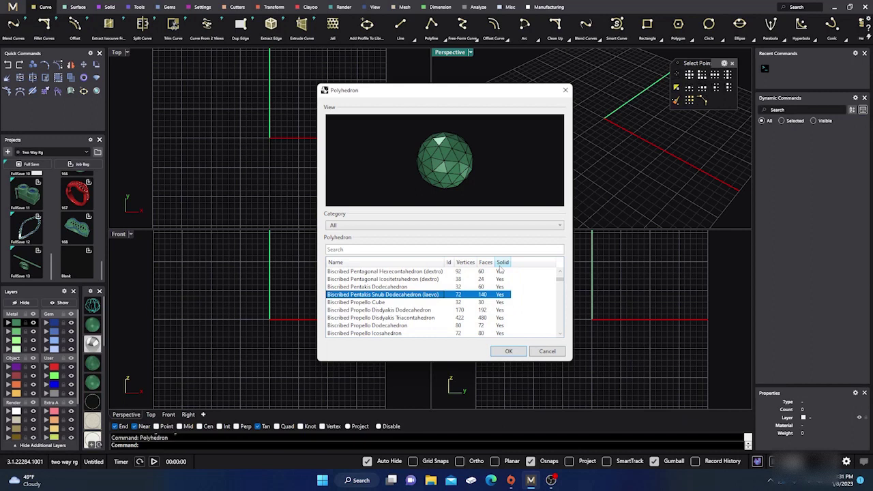
Step: Browse further through the polyhedron list, previewing Great Dodecahedron, Great Dodecahemidodecahedron, Great Dodecicosacron, Geodesic Rhombic Triacontahedron Pattern 13 and Geodesic Icosahedron Pattern 23
scroll(499, 301, "down", 10)
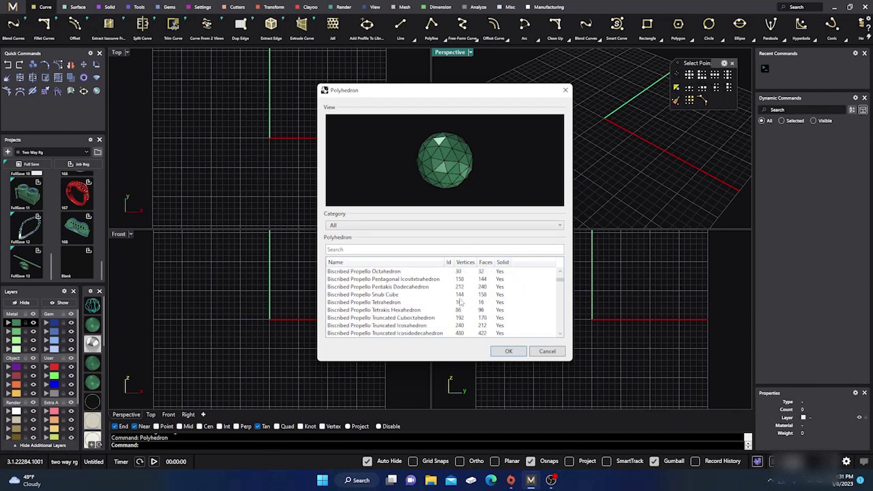
scroll(462, 292, "down", 15)
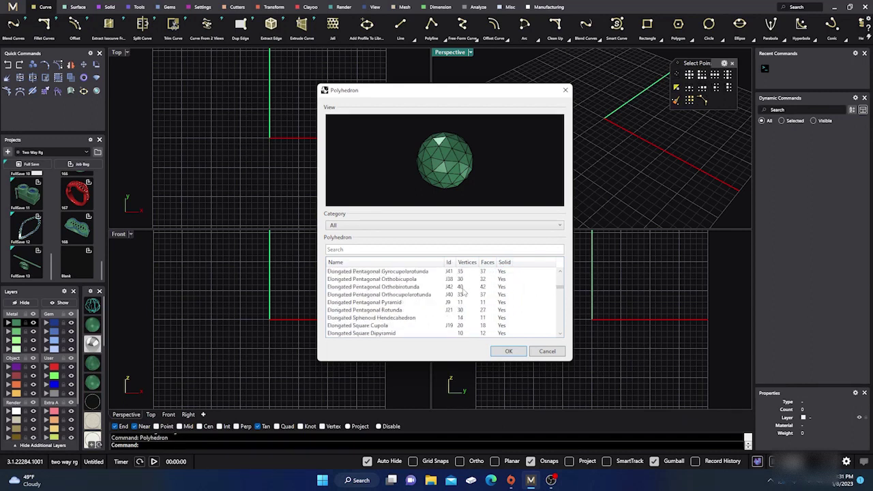
scroll(463, 292, "down", 15)
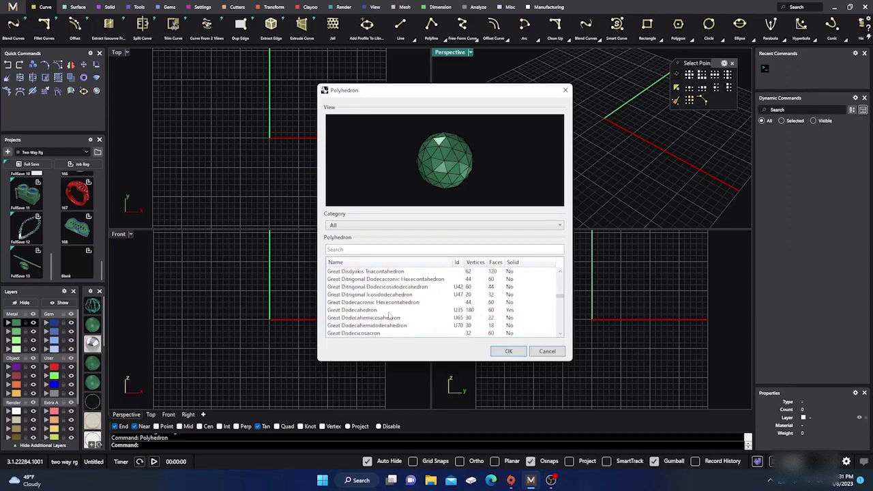
left_click(361, 310)
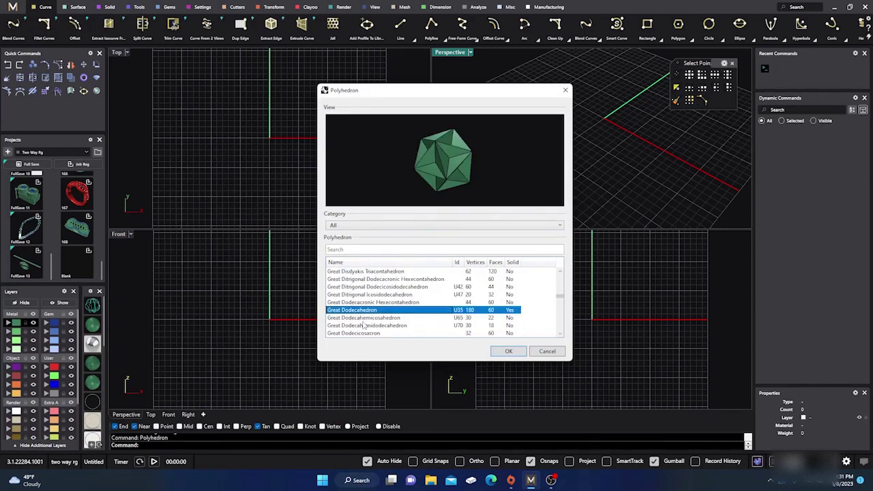
left_click(365, 325)
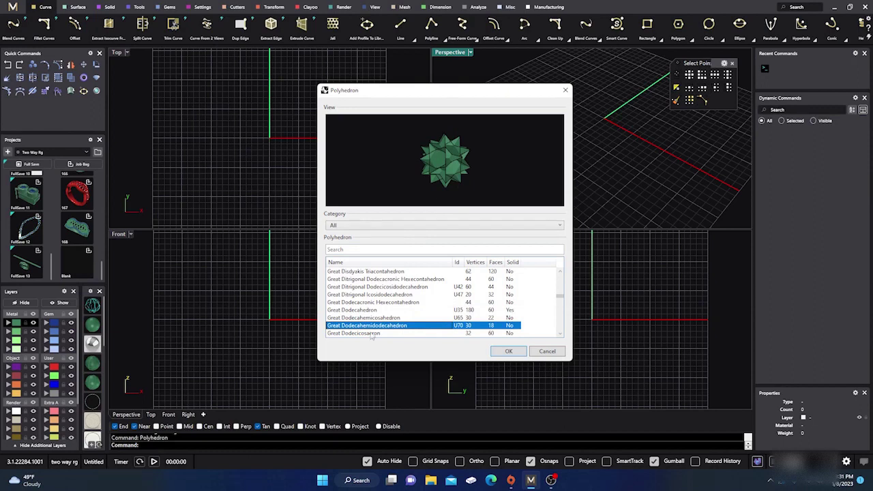
left_click(373, 334)
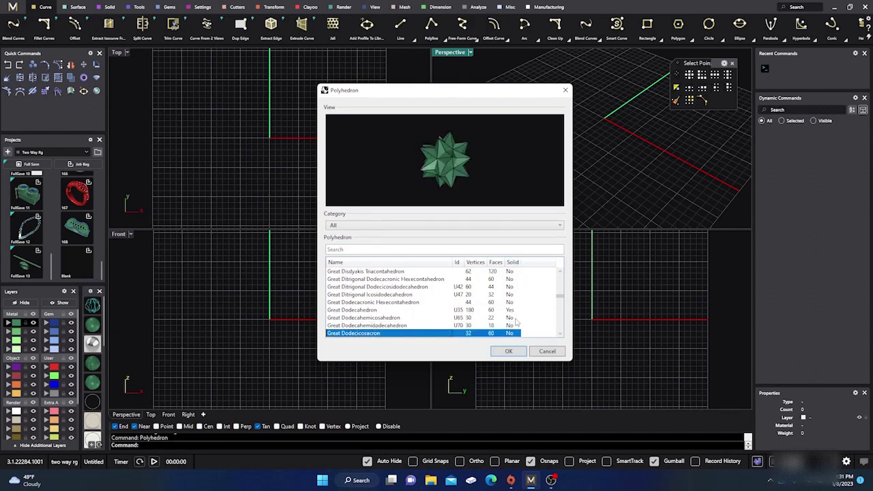
scroll(436, 295, "up", 5)
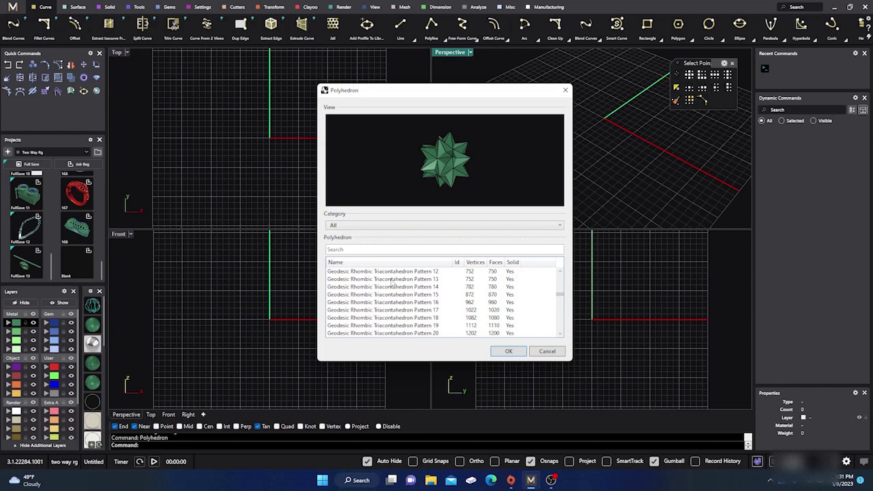
left_click(391, 279)
scroll(393, 314, "up", 1)
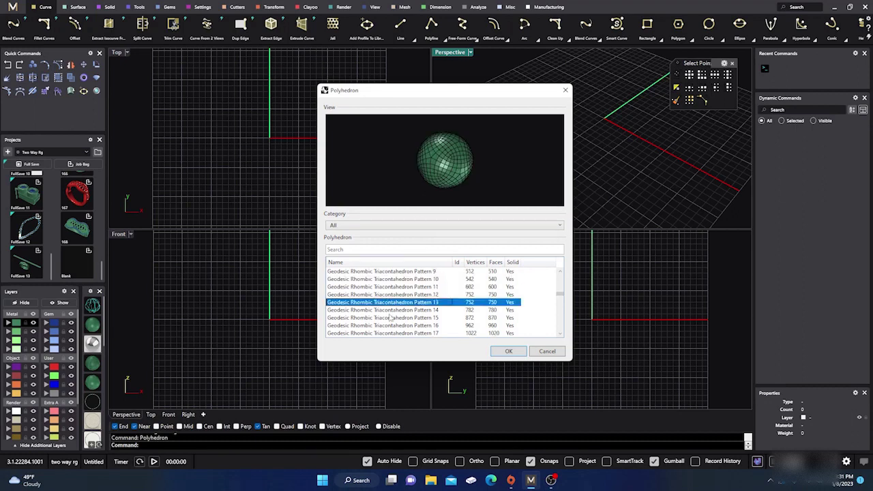
scroll(390, 315, "up", 5)
left_click(386, 287)
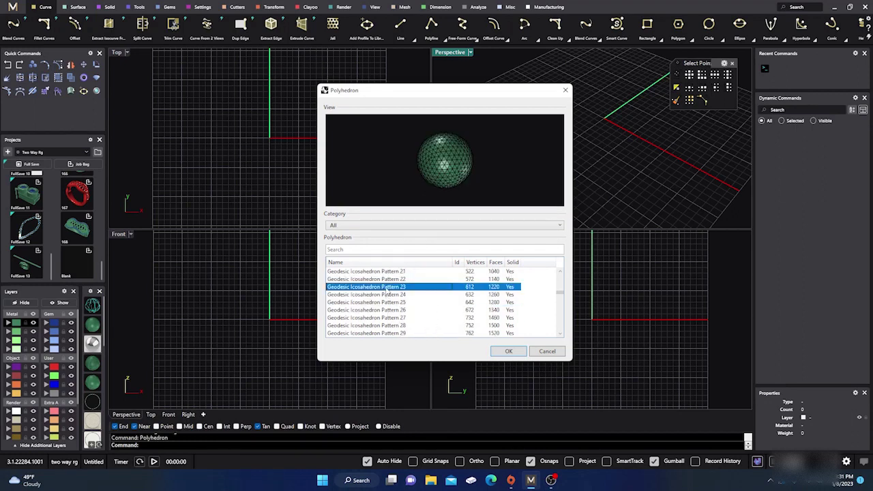
scroll(386, 292, "up", 10)
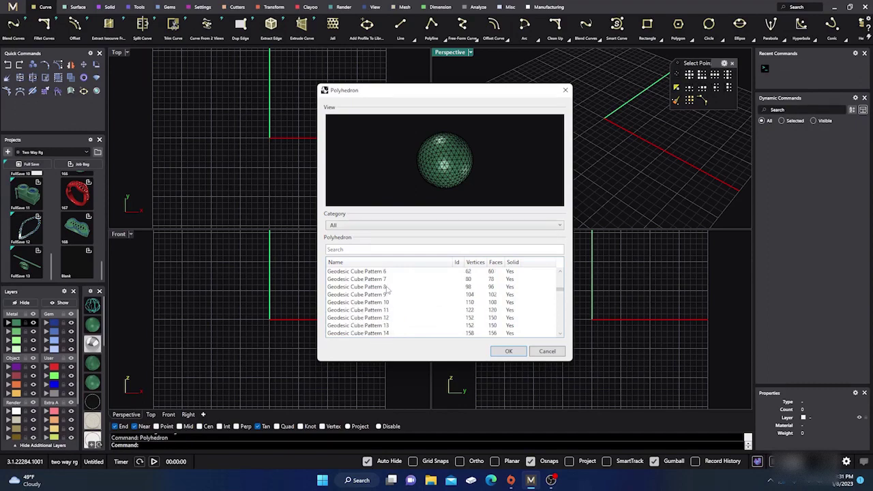
Step: Create an Enneagonal Dipyramid centered at the origin with Surface output, scaled to a reference point about 2 mm from the center
left_click(377, 281)
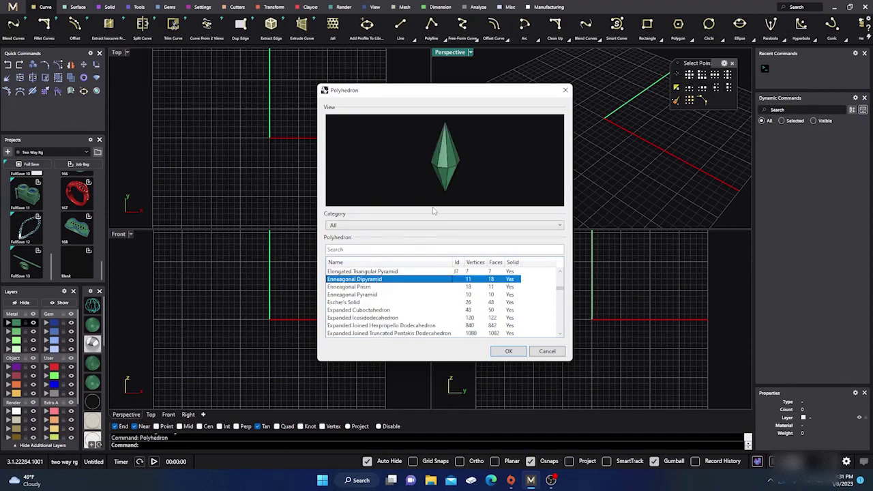
left_click(508, 351)
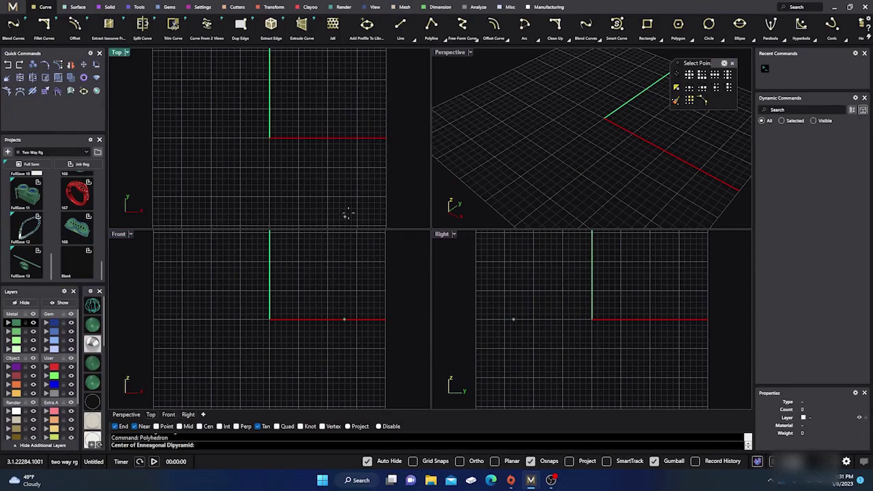
left_click(270, 138)
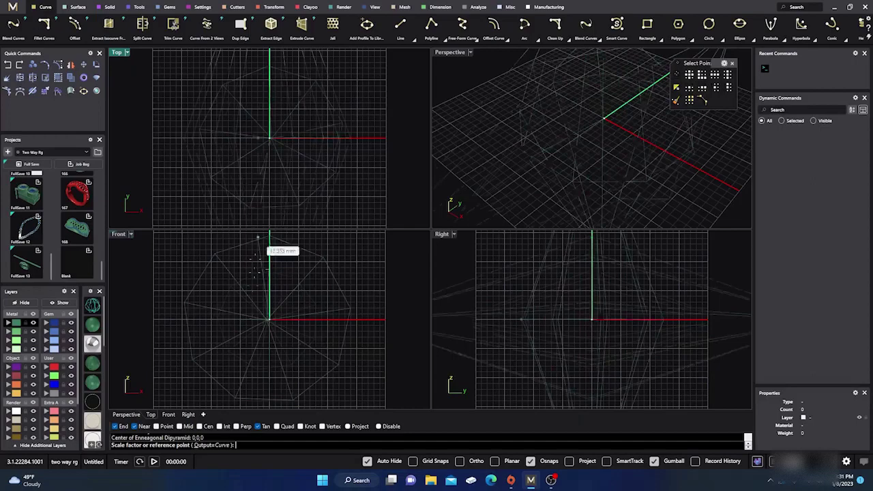
left_click(207, 446)
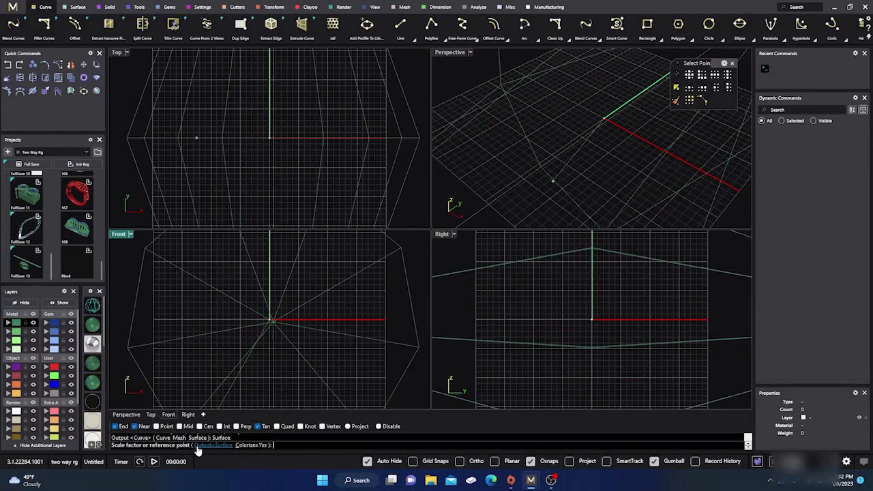
left_click(198, 446)
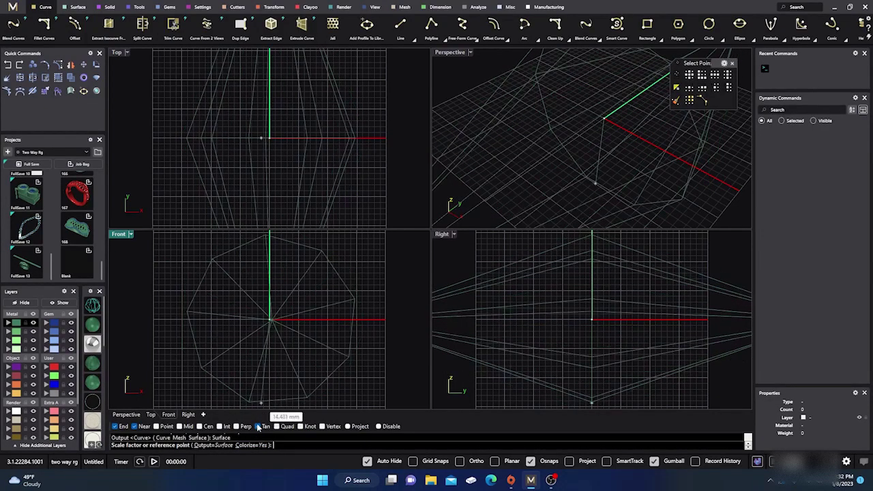
left_click(258, 427)
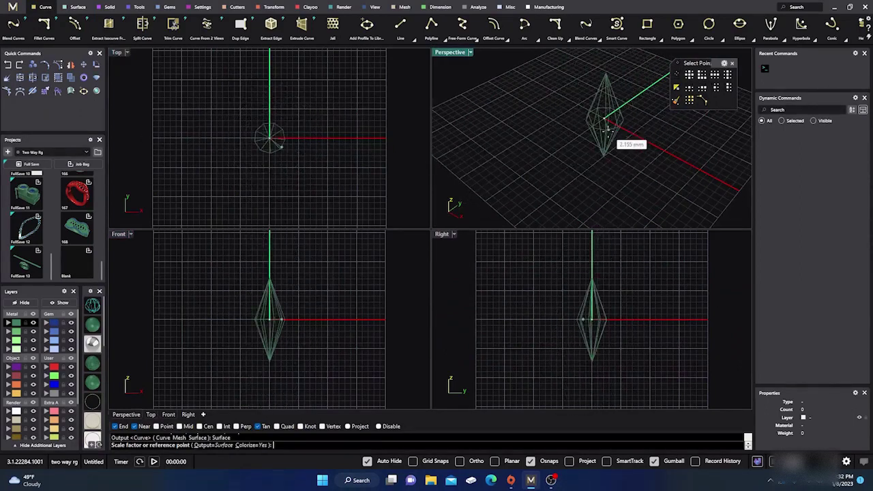
left_click(608, 130)
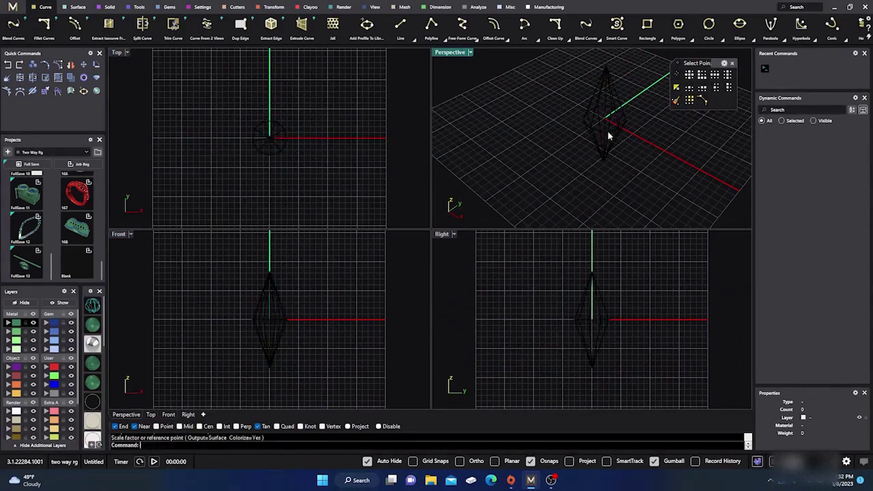
Step: Switch the viewports to a shaded display and inspect the dipyramid from a low angle in the Perspective view
left_click(93, 329)
scroll(642, 101, "up", 2)
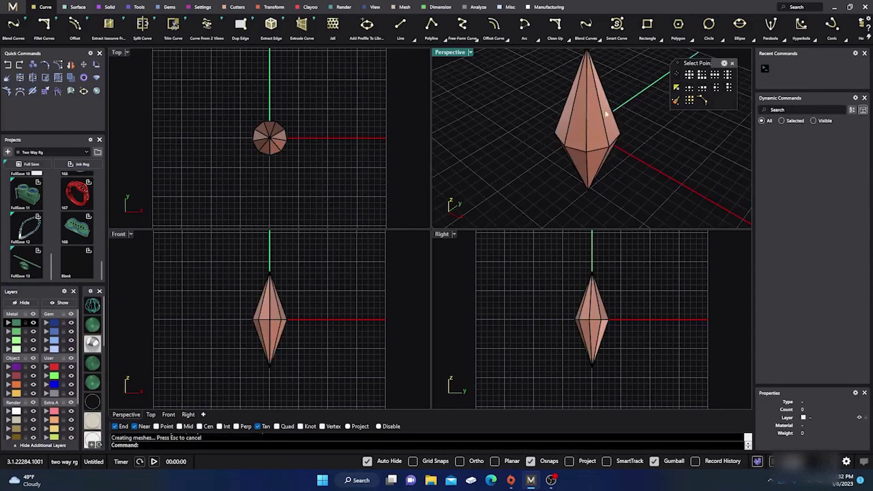
right_click_drag(602, 121, 555, 154)
right_click_drag(587, 124, 579, 166)
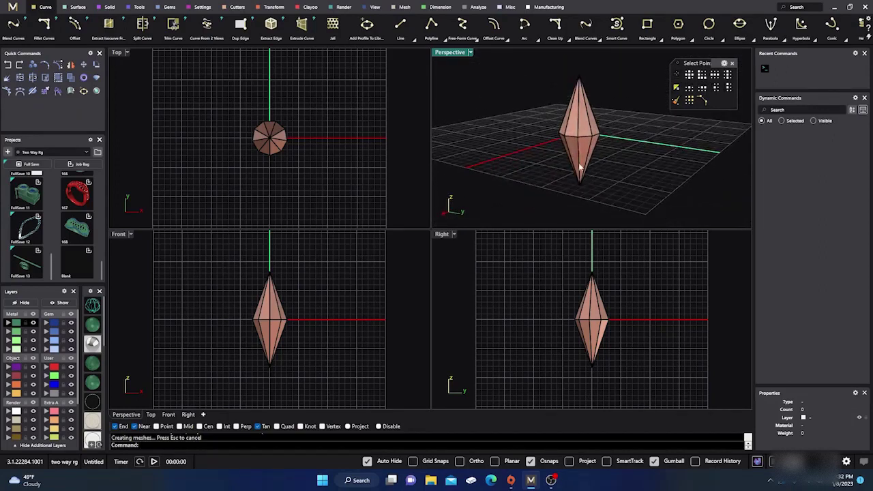
Step: Delete the dipyramid and reopen the Polyhedron command to choose another shape
left_click_drag(534, 71, 628, 193)
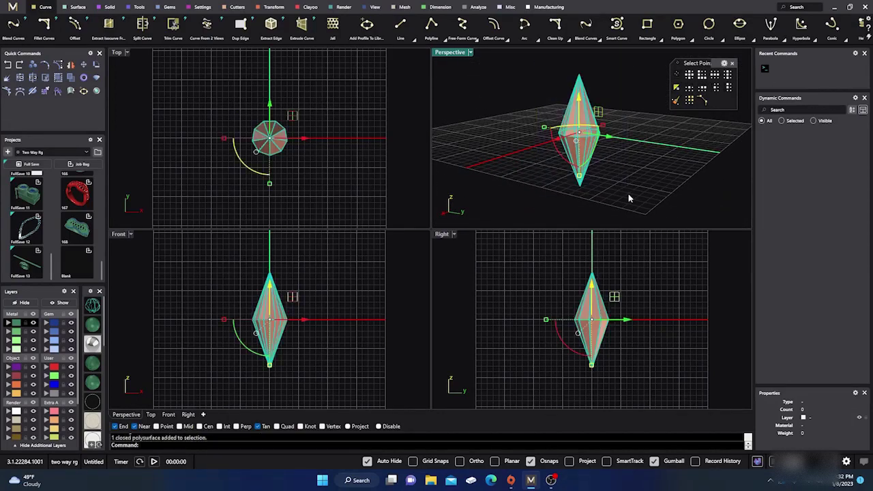
right_click(528, 187)
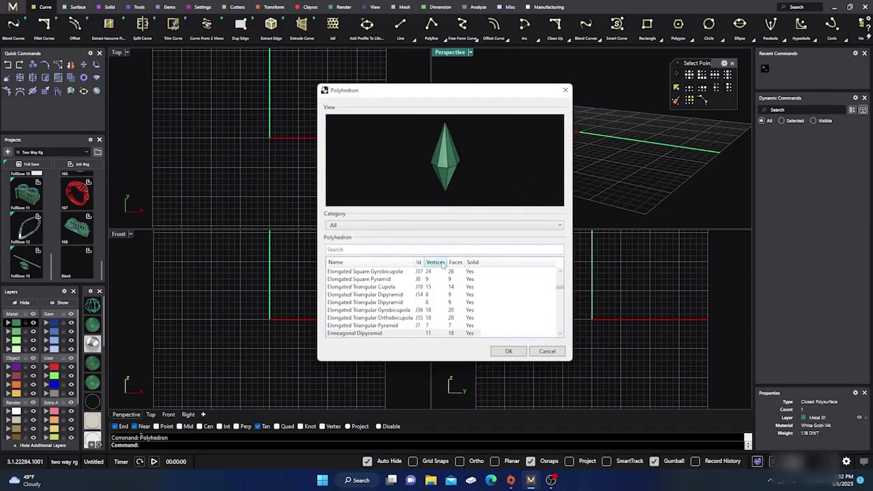
Step: Create an Enneagonal Dipyramid centered at 0,0,0 with Surface output and Colorize set to No, scaled by a reference point
left_click(509, 351)
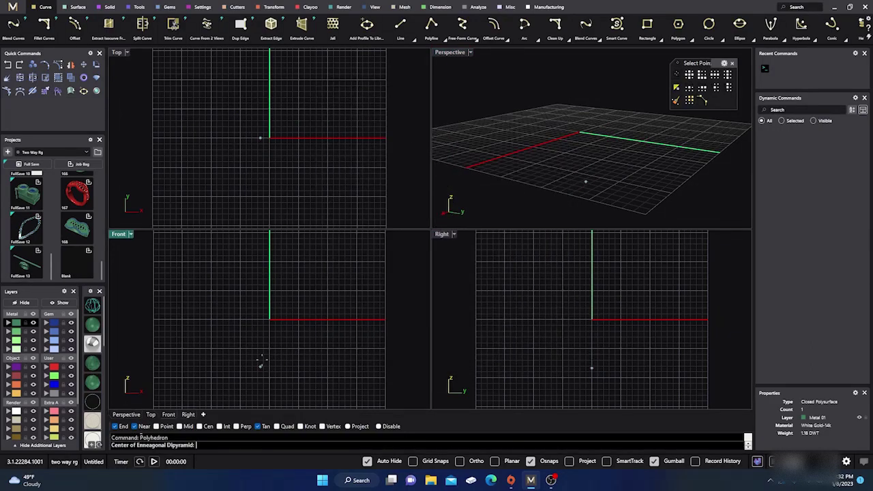
type("0,0,0")
key("Return")
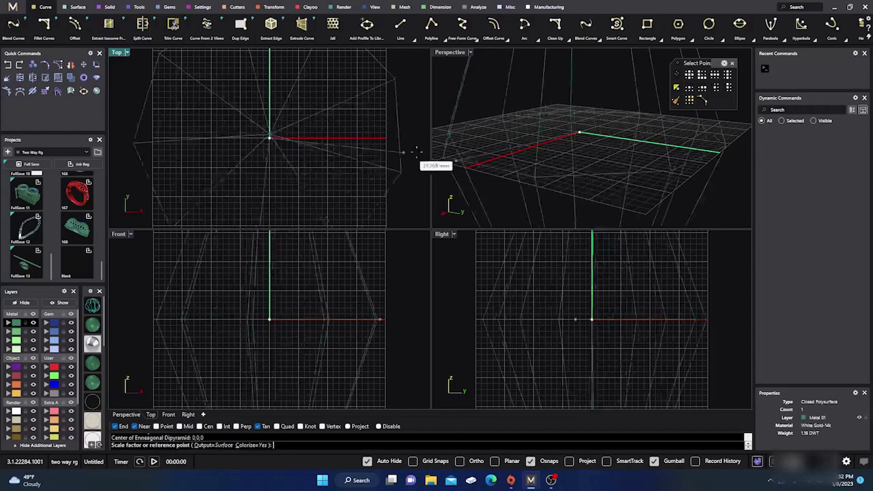
left_click(212, 445)
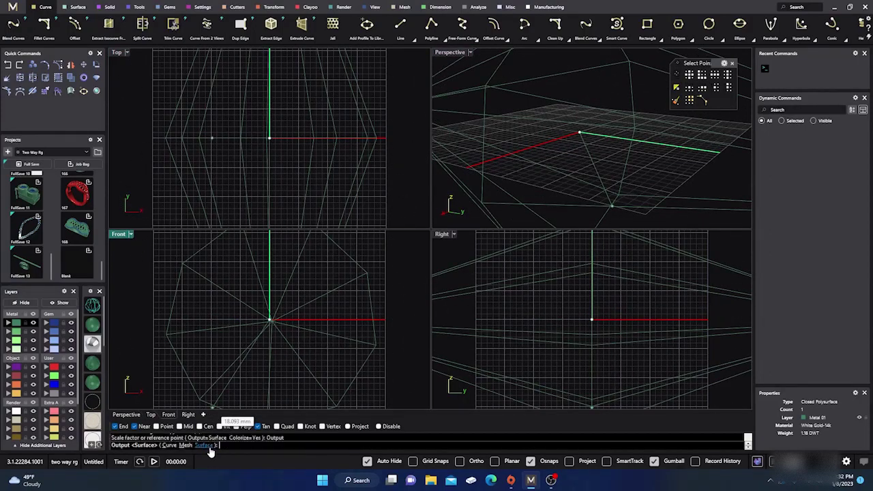
left_click(199, 445)
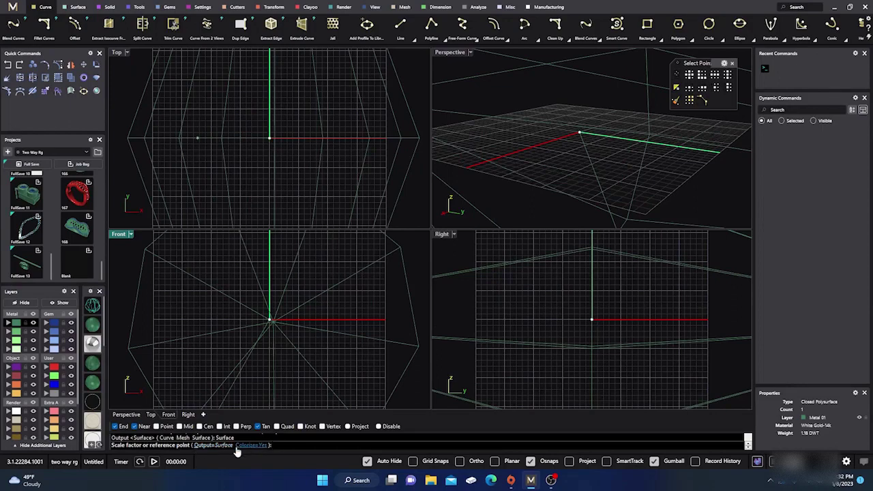
left_click(253, 445)
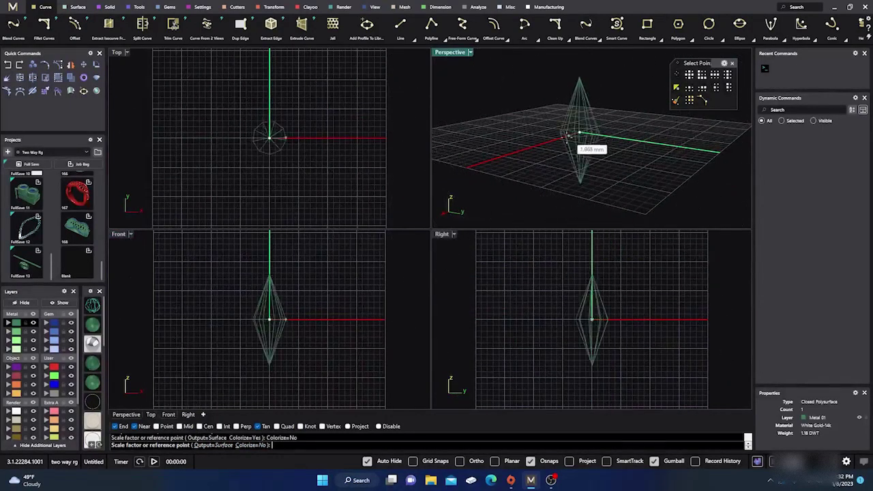
left_click(566, 143)
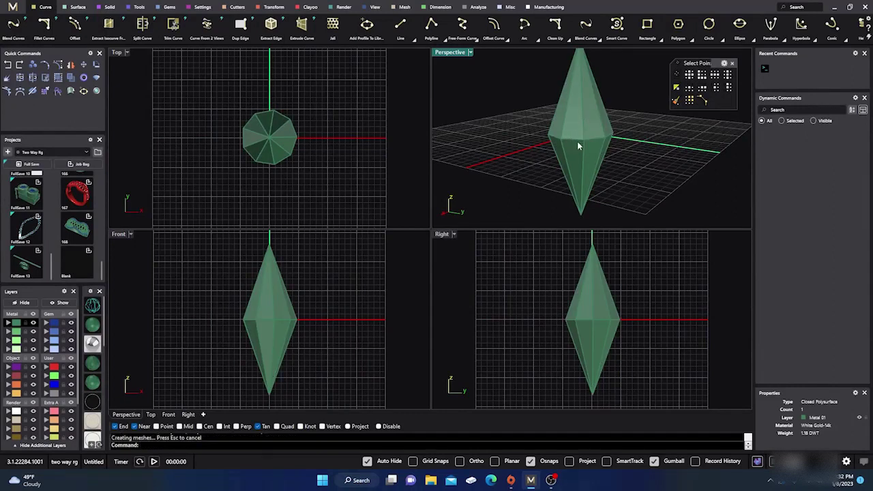
Step: Delete the uncolored Enneagonal Dipyramid from the model
scroll(577, 142, "down", 1)
left_click(576, 125)
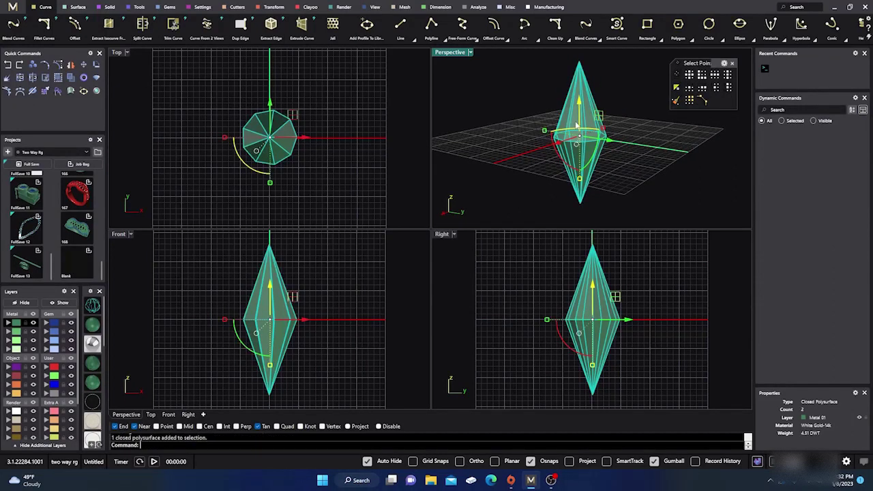
key("Delete")
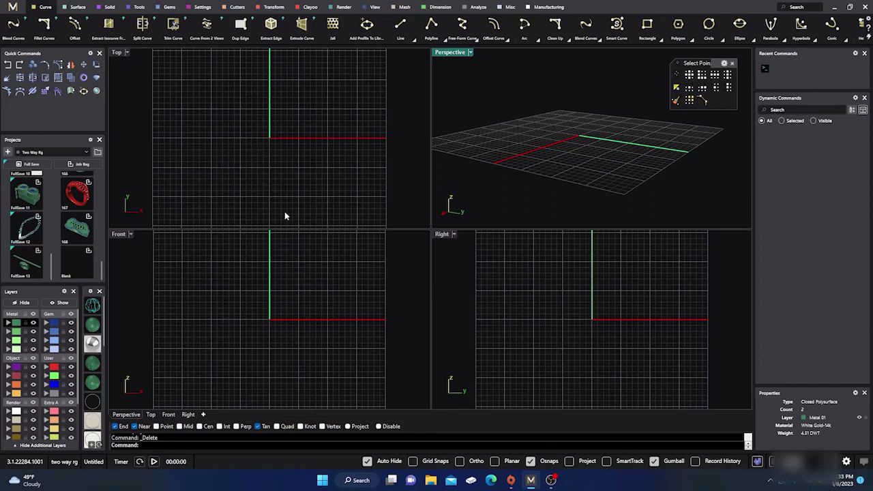
Step: Reopen the Polyhedron command and preview Dual Geodesic Icosahedron Patterns 14, 16 and 17 in the list
left_click(203, 335)
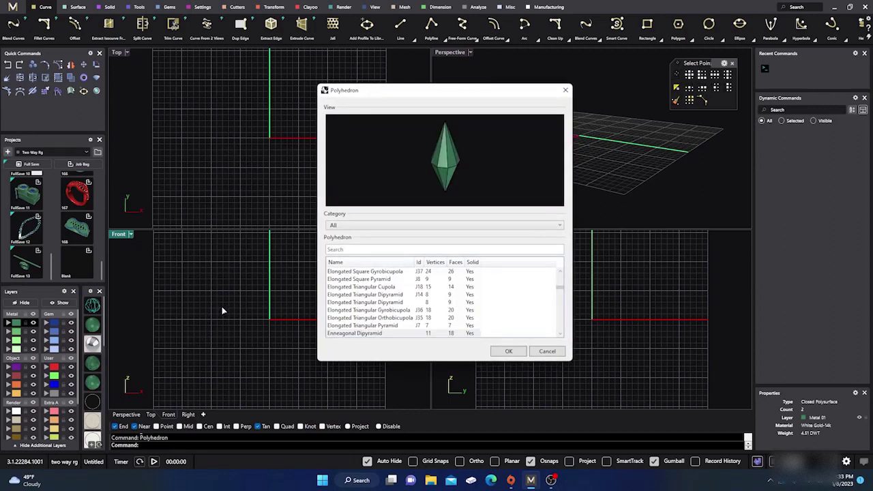
scroll(385, 305, "up", 5)
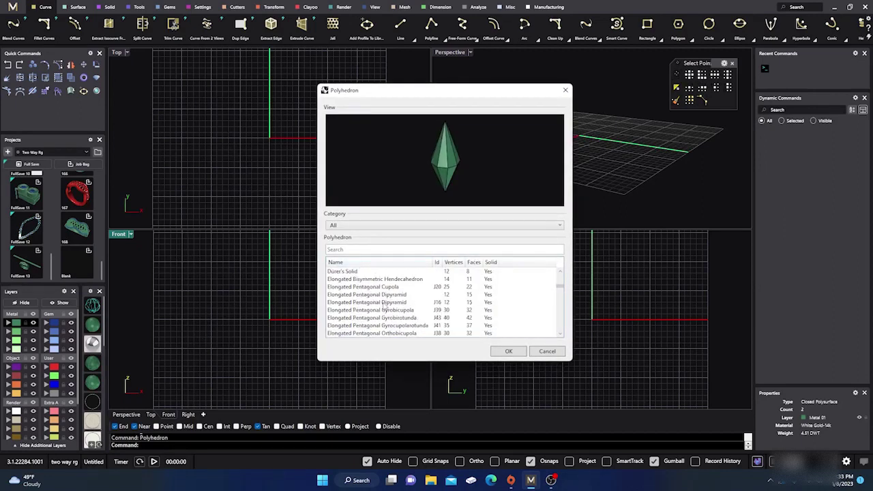
scroll(385, 307, "up", 5)
left_click(385, 280)
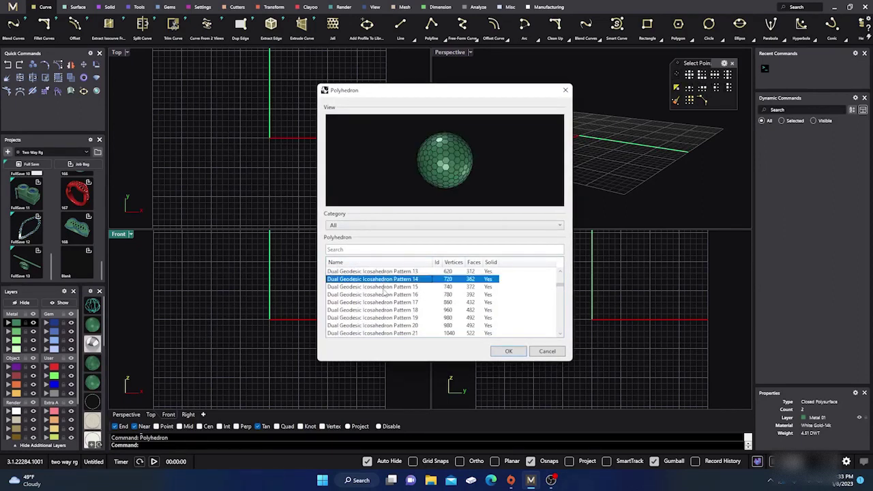
left_click(386, 295)
left_click(385, 302)
scroll(385, 302, "down", 1)
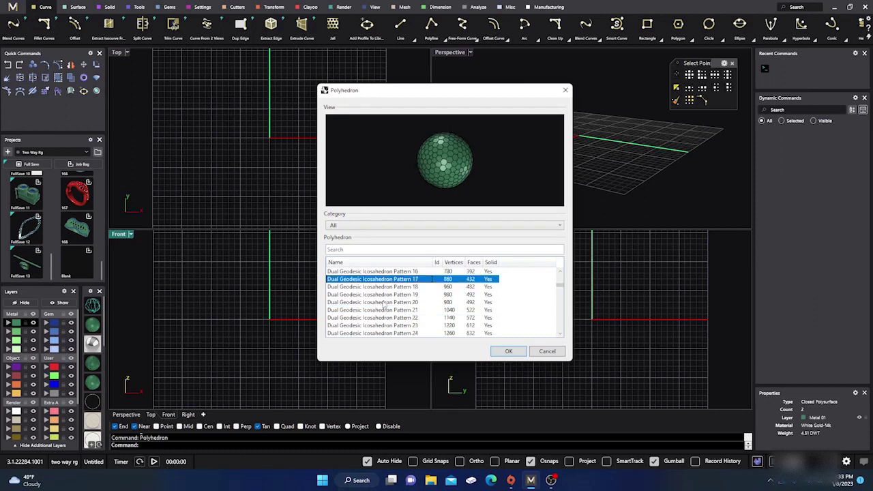
scroll(384, 301, "up", 8)
Step: Create a Diminished Rhombicosidodecahedron centered at 0,0,0 with Surface output and Colorize set to Yes, scaled by a reference point
left_click(372, 280)
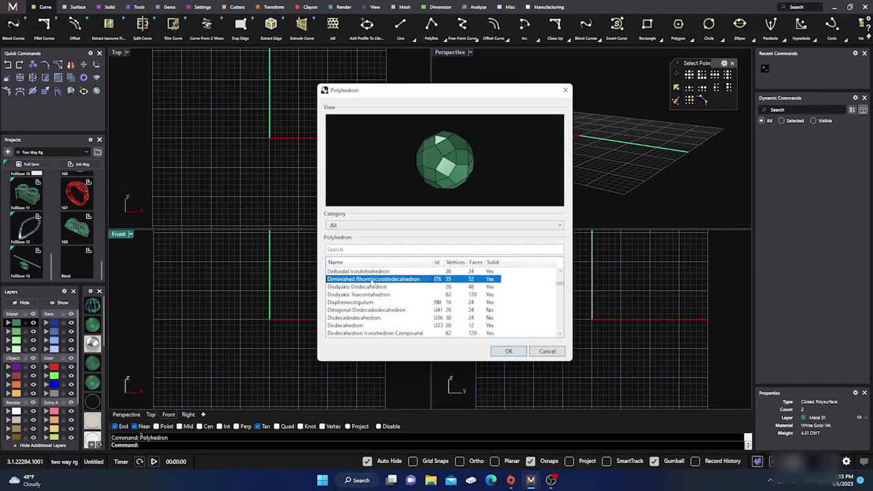
left_click(518, 352)
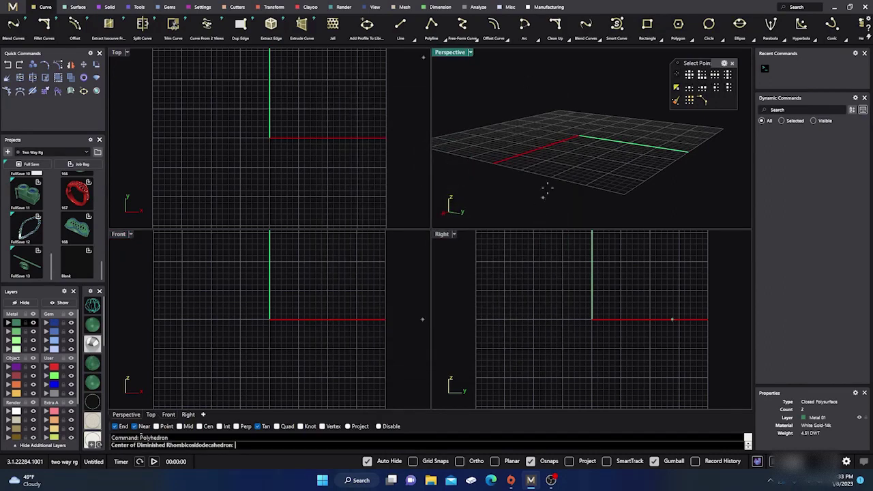
type("0,0,0")
key("Return")
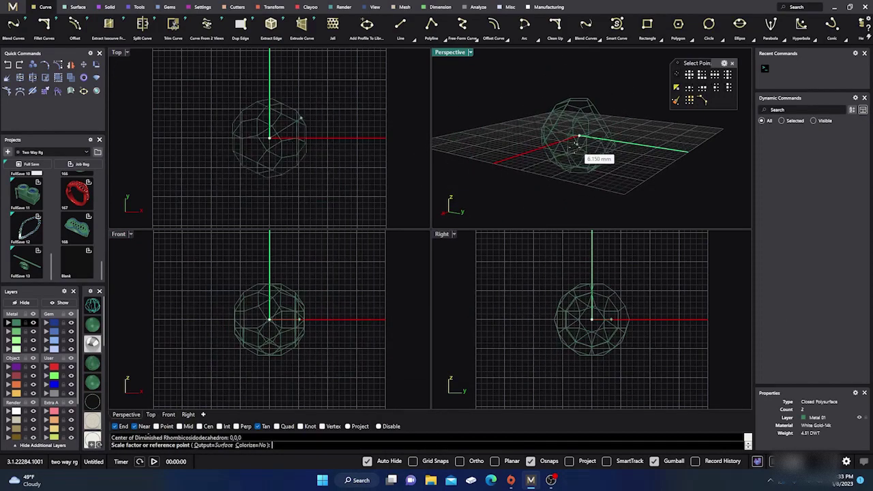
left_click(250, 447)
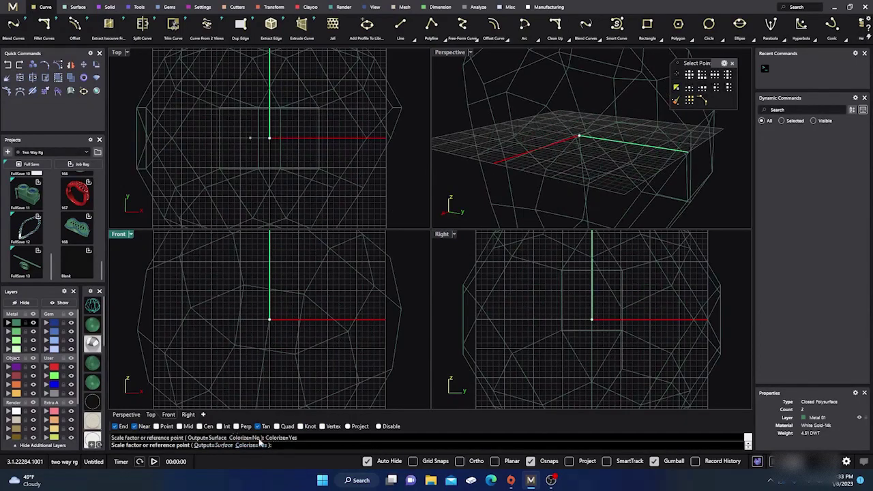
left_click(558, 166)
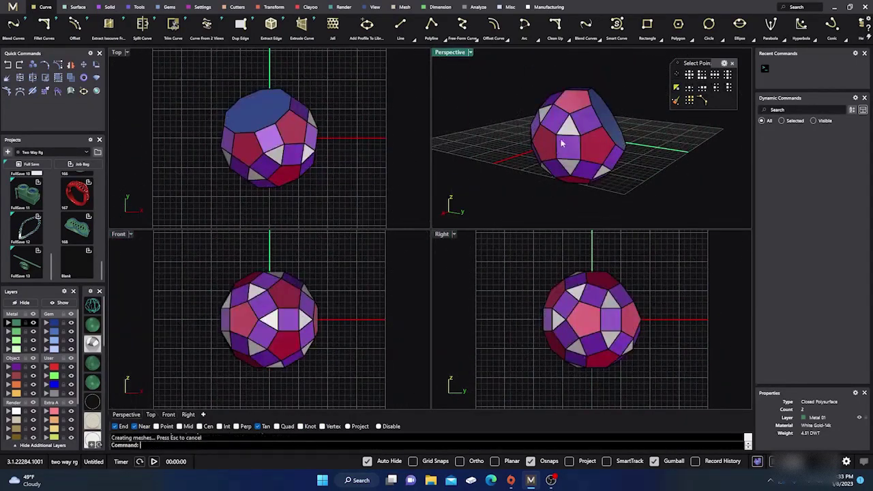
Step: Inspect the colored faces of the Diminished Rhombicosidodecahedron from several angles in the Perspective view
scroll(562, 143, "up", 3)
right_click_drag(564, 137, 588, 167)
scroll(546, 174, "down", 4)
scroll(621, 143, "up", 4)
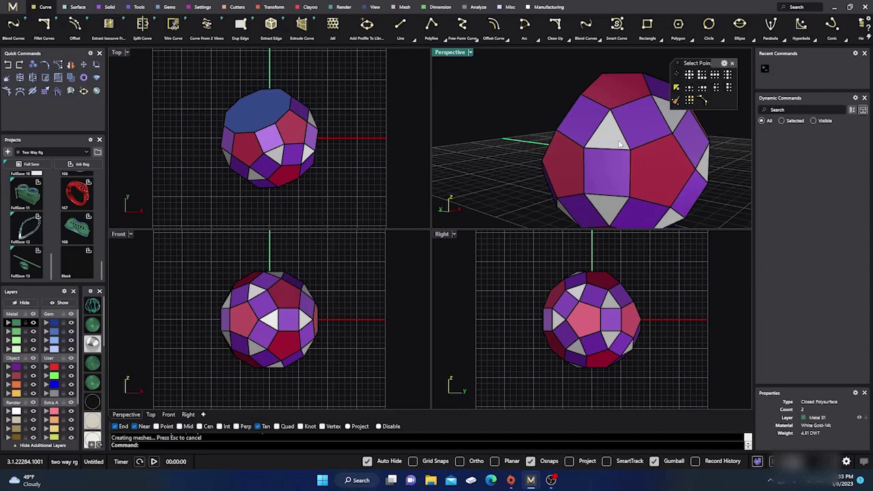
scroll(603, 153, "down", 3)
scroll(604, 153, "down", 3)
Step: Select the colored polyhedron, choose the Metal 01 layer, and examine the selected faces from above in the Perspective view
left_click(604, 153)
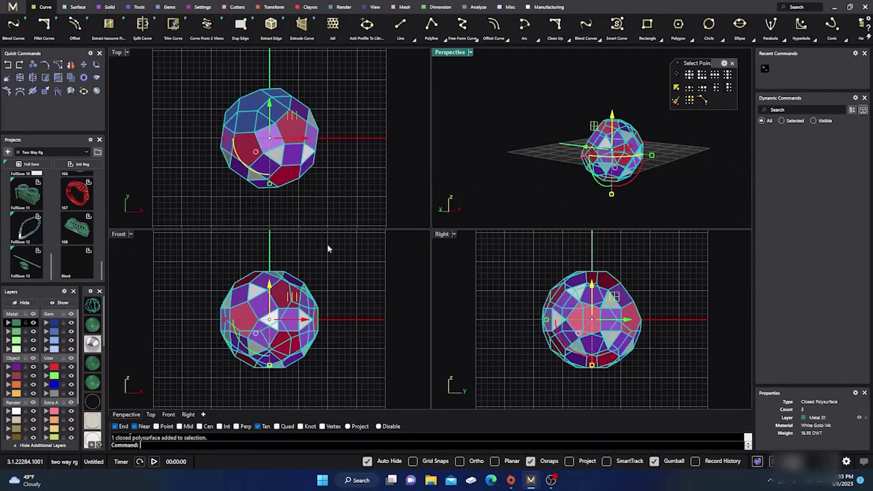
left_click(14, 323)
left_click(549, 125)
right_click_drag(549, 125, 581, 174)
scroll(614, 150, "up", 4)
left_click(622, 139)
scroll(586, 171, "down", 5)
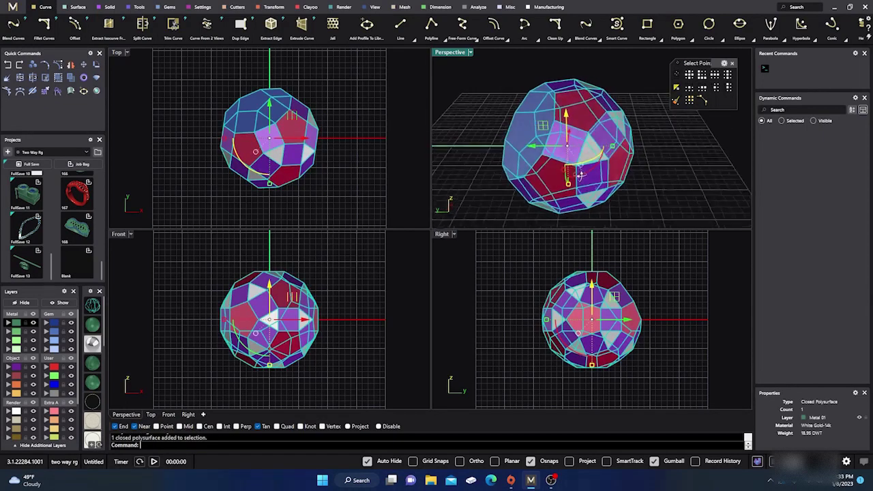
scroll(593, 179, "down", 1)
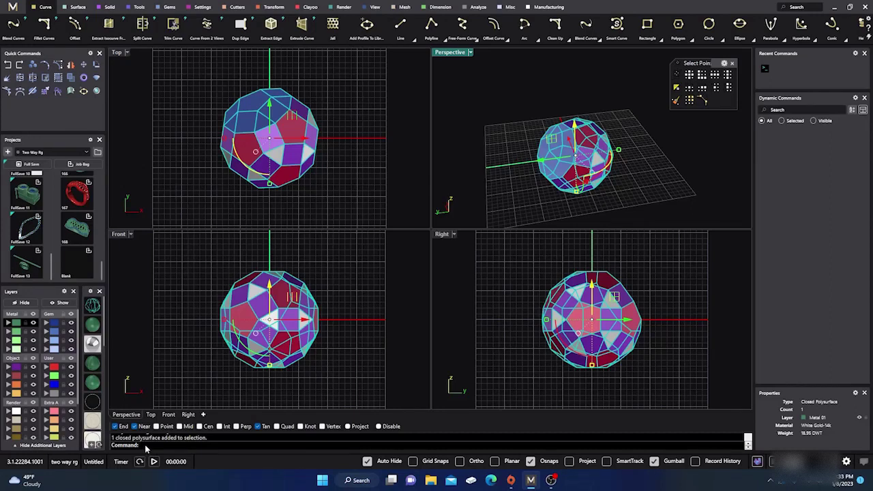
Step: Run PackageManager, view the details of the installed RhinoPolyhedra package, and close the manager without changes
type("ackageManager")
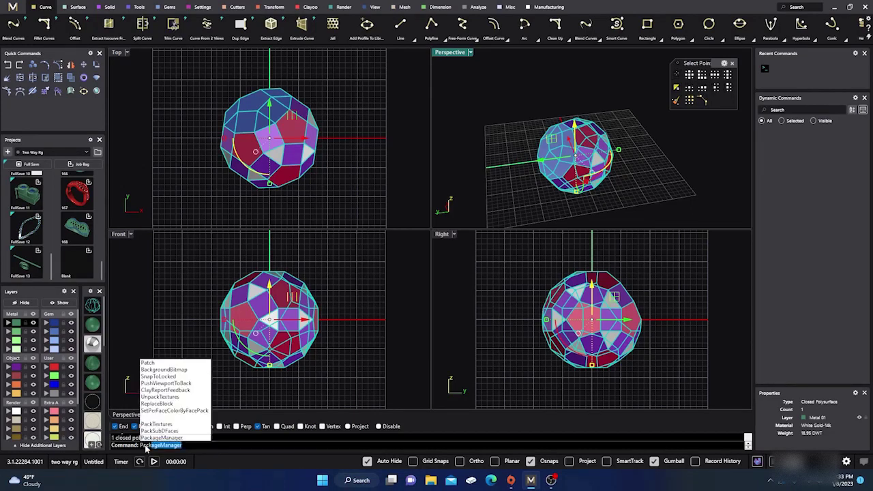
key("Return")
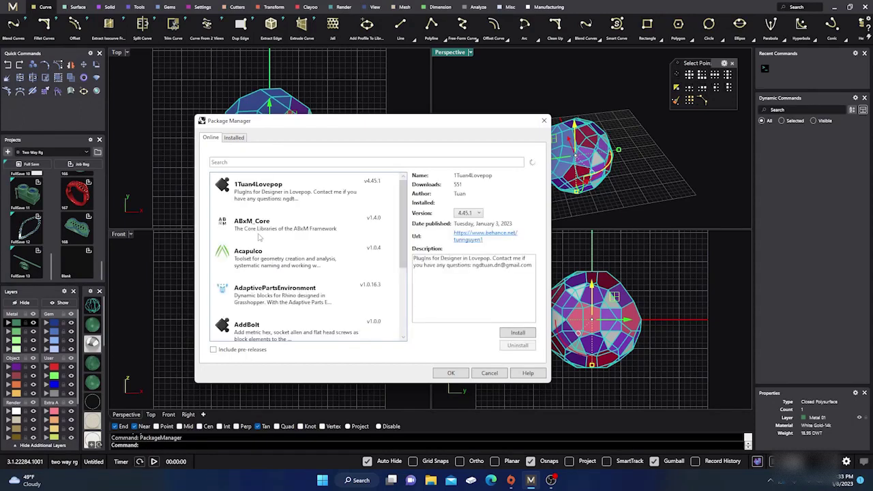
scroll(258, 237, "down", 10)
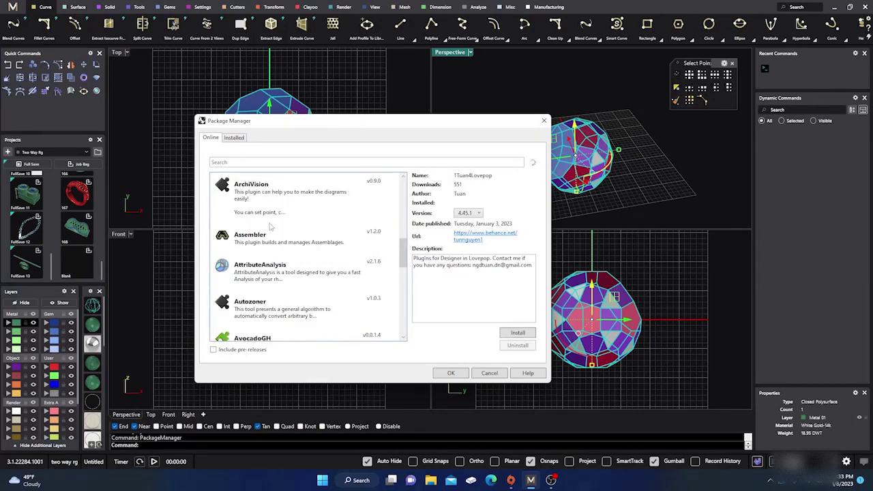
left_click(233, 137)
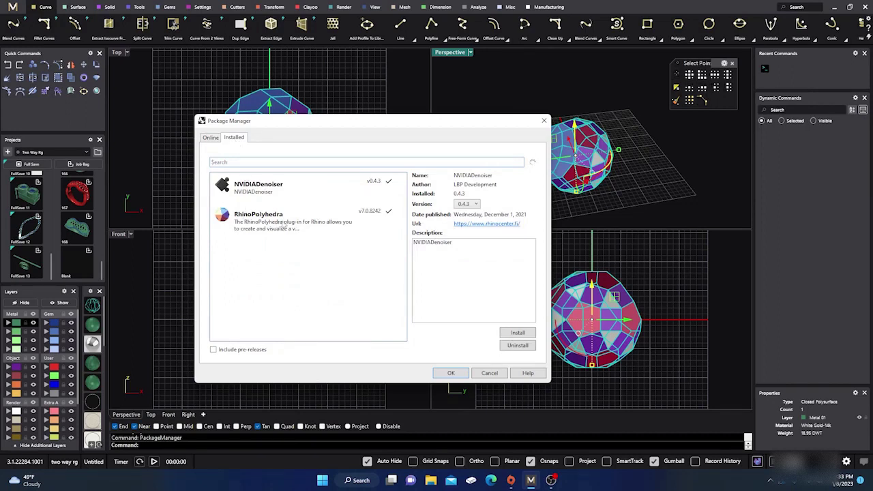
left_click(291, 223)
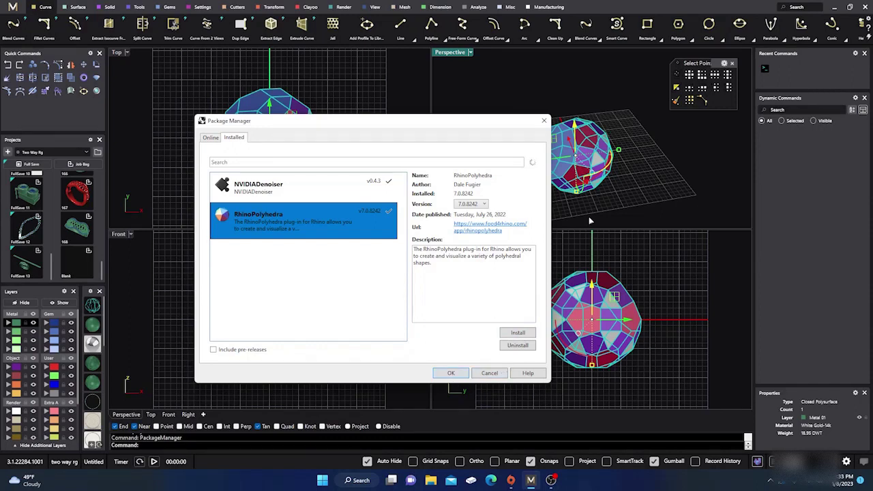
left_click(489, 373)
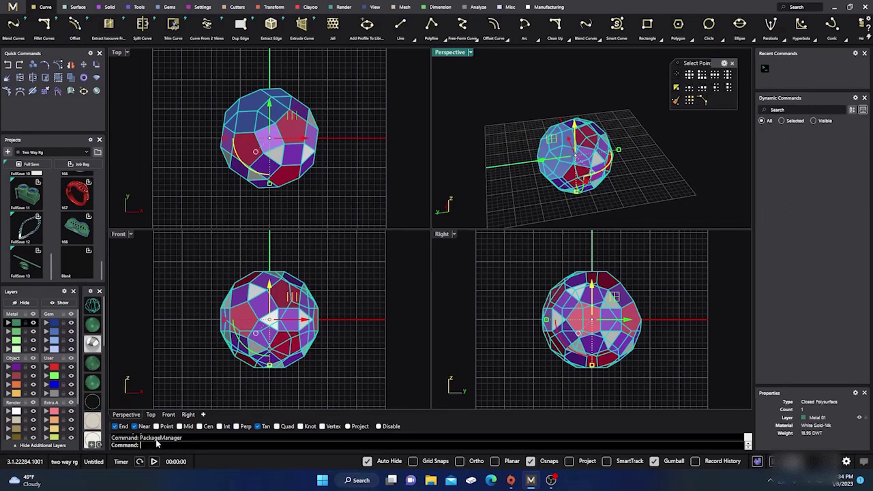
Step: Run the Polyhedron command again and browse the shape list through the Dual Geodesic Icosahedron patterns
type("olyhedron")
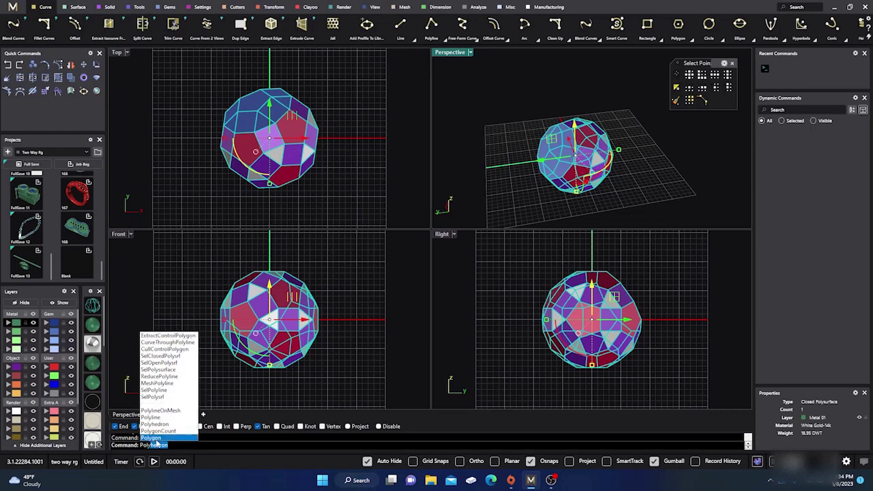
key("Return")
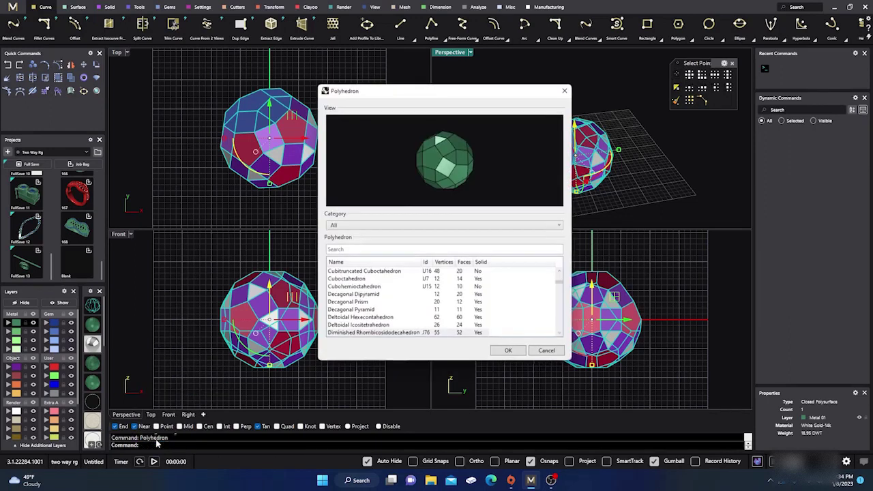
left_click(236, 394)
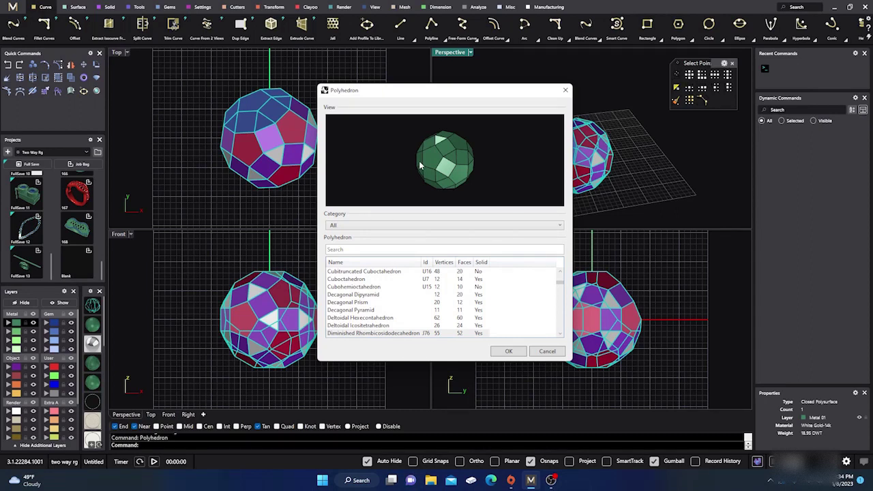
scroll(437, 294, "down", 3)
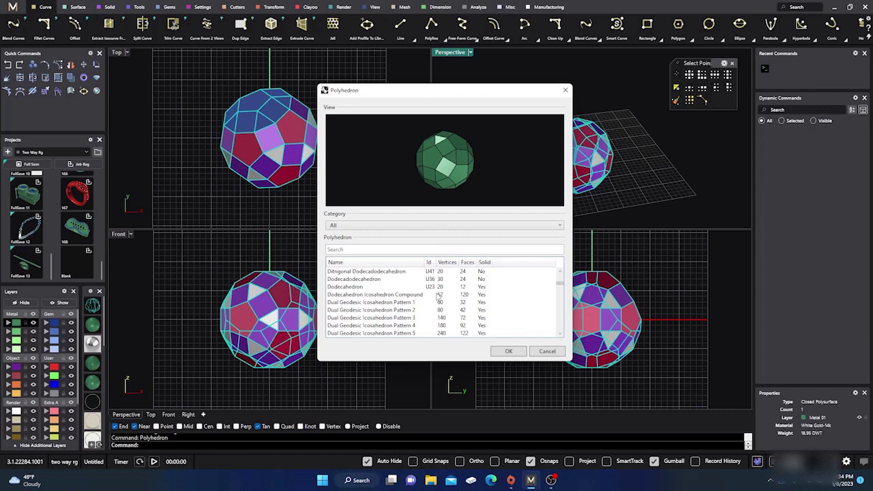
scroll(438, 294, "down", 3)
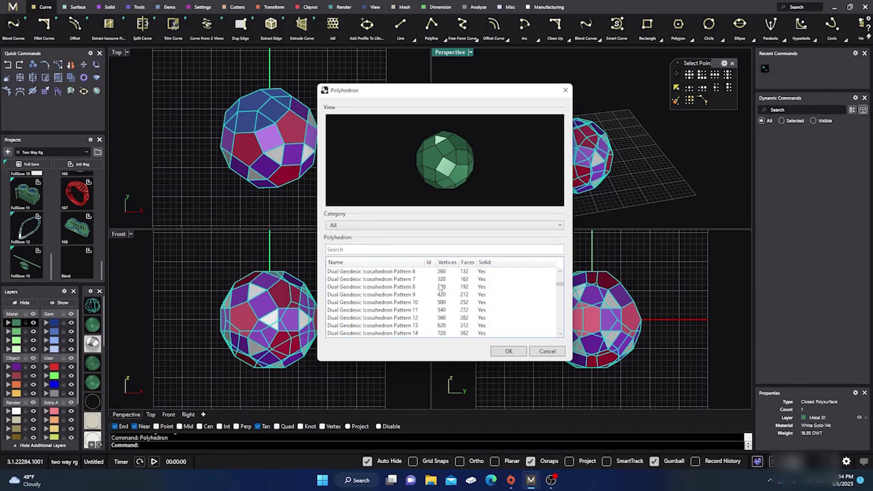